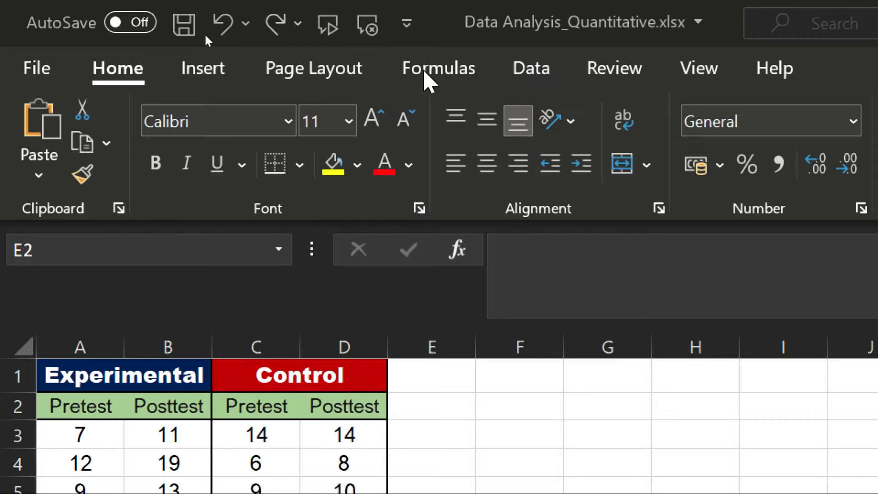
# Open Data Analysis from the Data tab and scroll the tools list to the t-Test entries.
pyautogui.click(532, 77)
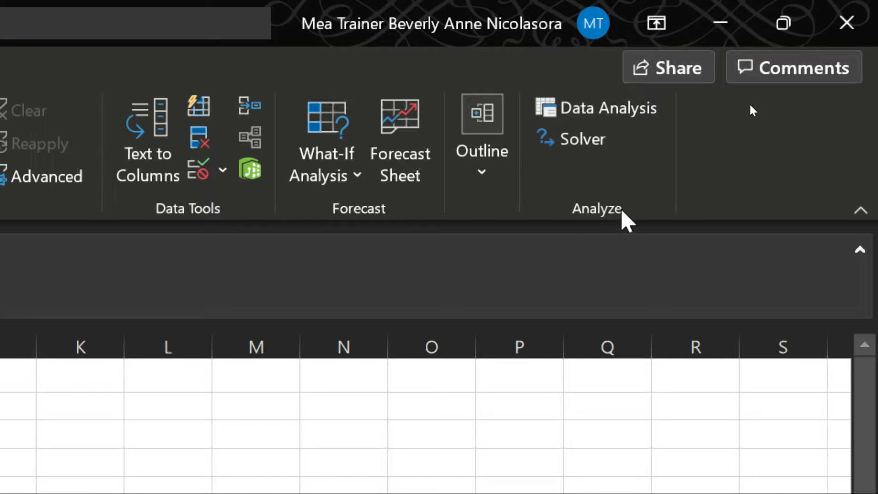
pyautogui.click(585, 109)
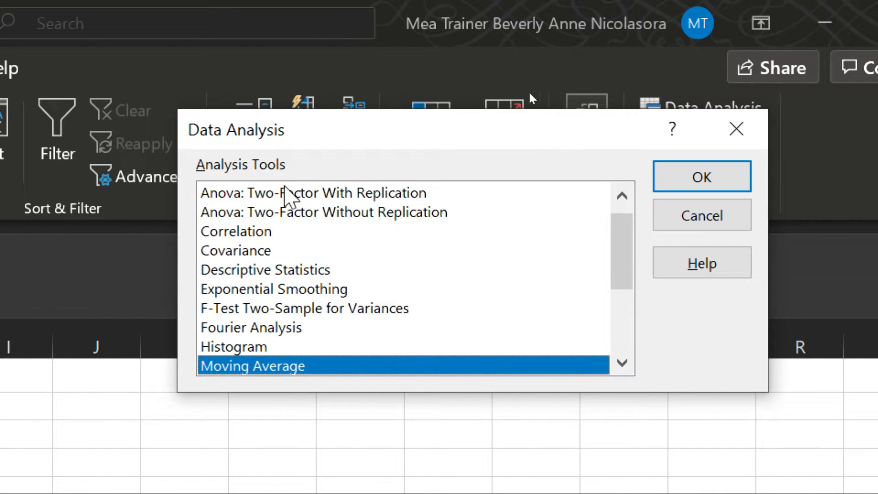
pyautogui.scroll(1, 320, 243)
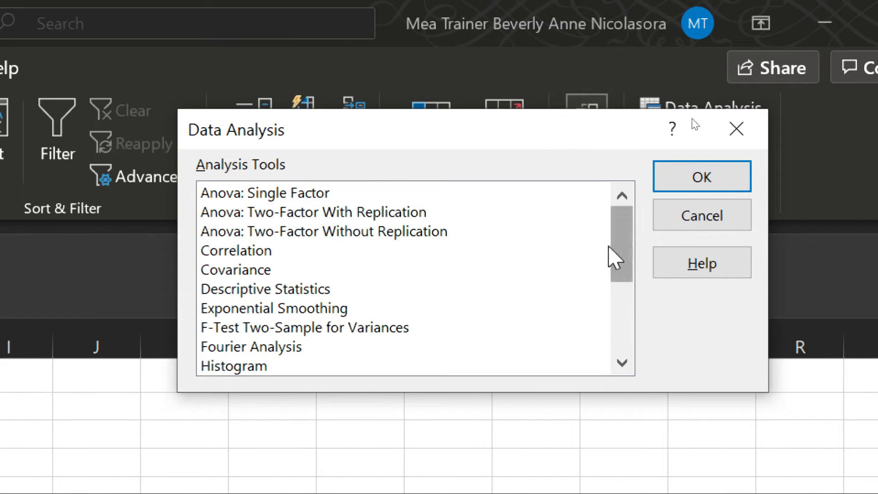
pyautogui.moveTo(616, 221); pyautogui.dragTo(627, 310)
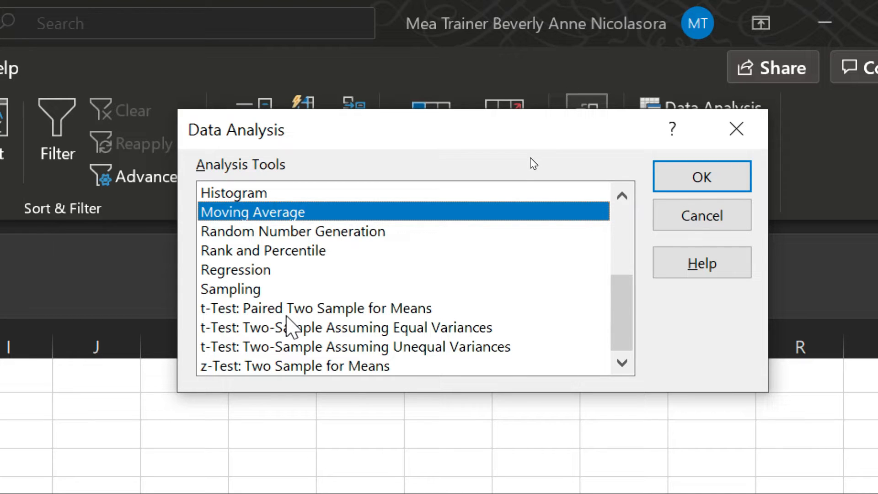
# Choose t-Test: Paired Two Sample for Means with Variable 1 as the Experimental pretest scores A3:A17.
pyautogui.doubleClick(286, 312)
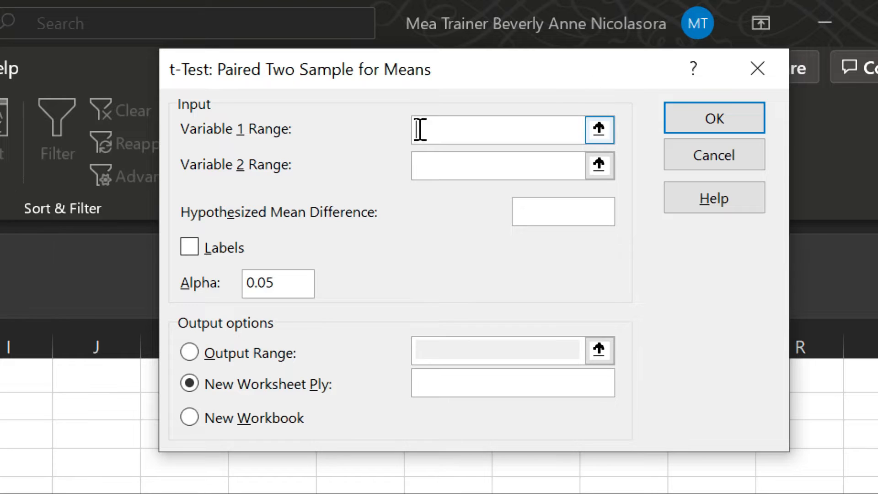
pyautogui.click(439, 132)
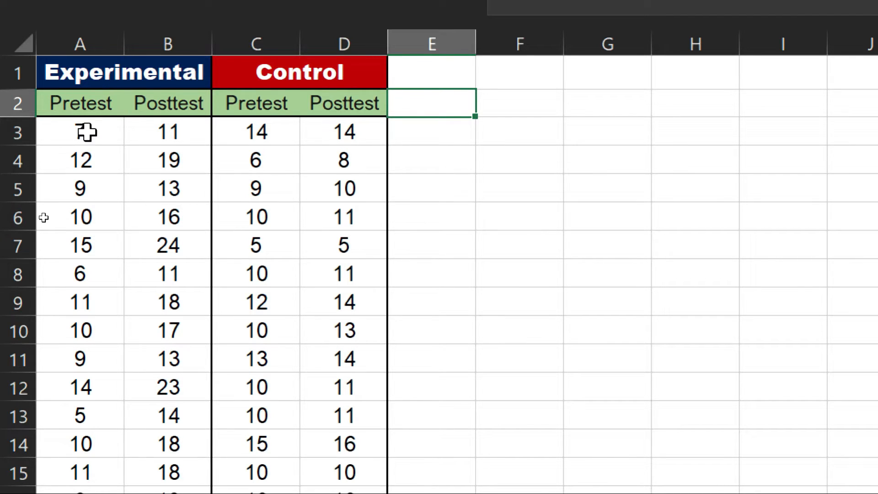
pyautogui.moveTo(101, 128); pyautogui.dragTo(78, 329)
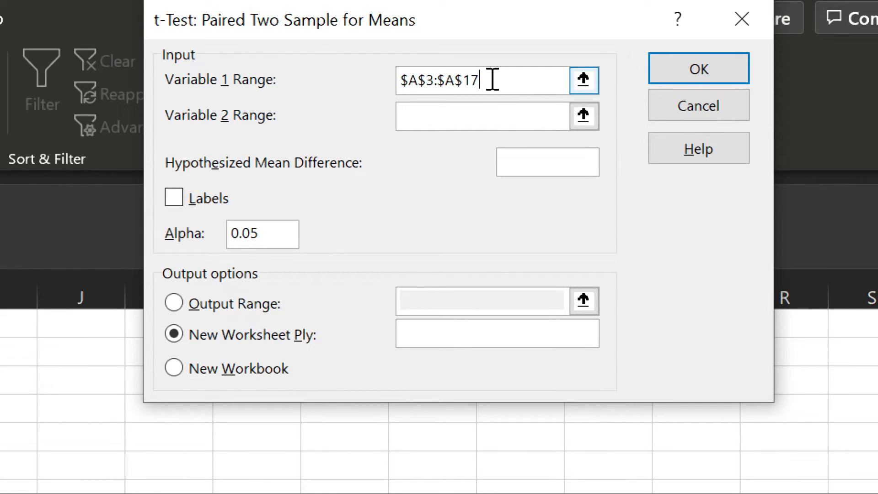
pyautogui.click(446, 122)
pyautogui.click(441, 117)
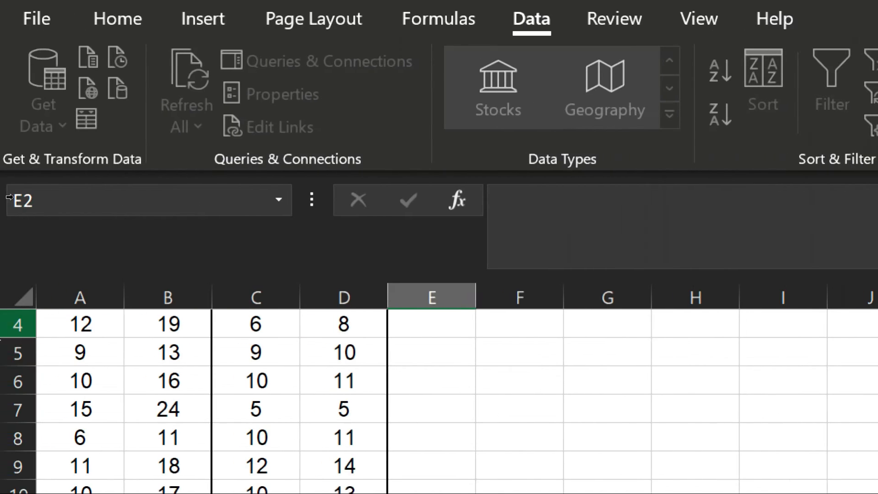
# Set Variable 2 to the Experimental posttest scores B3:B17, leaving Labels unchecked.
pyautogui.scroll(1, 114, 418)
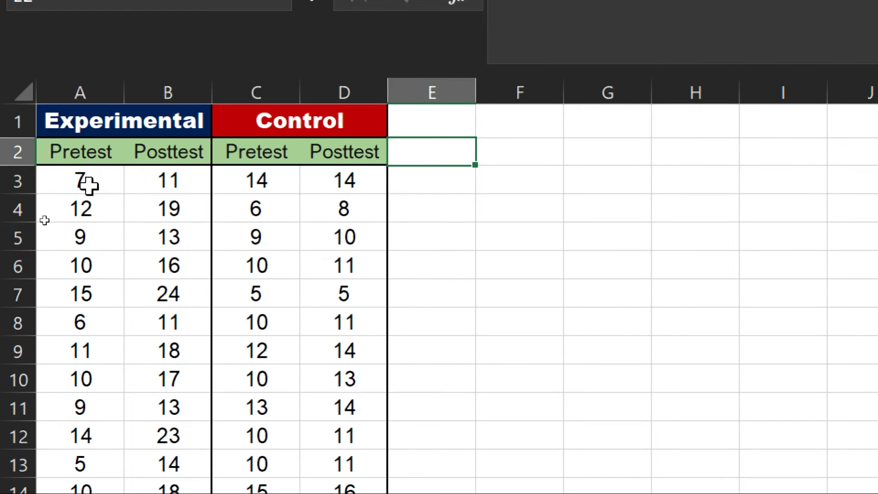
pyautogui.click(196, 177)
pyautogui.moveTo(192, 187); pyautogui.dragTo(181, 472)
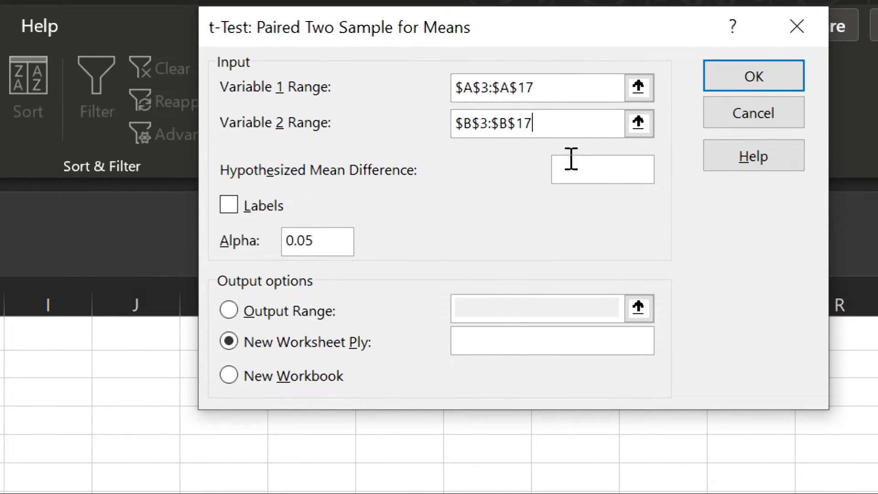
pyautogui.click(585, 168)
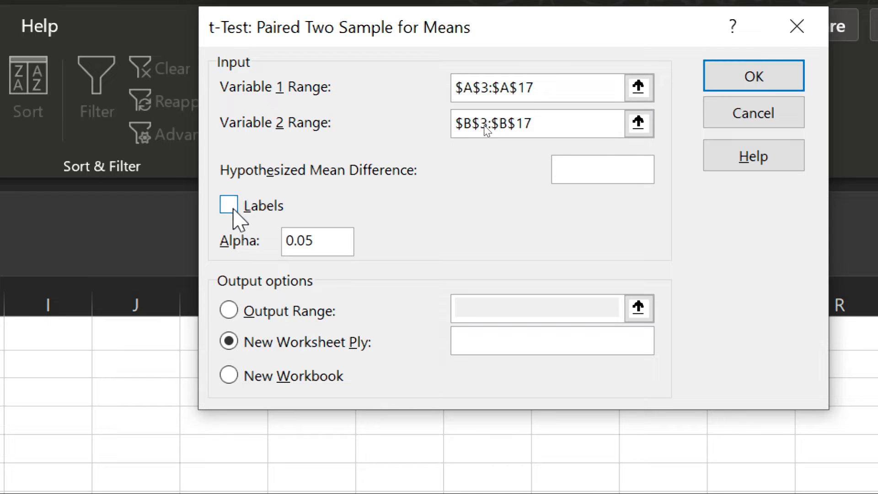
pyautogui.click(230, 207)
pyautogui.click(230, 206)
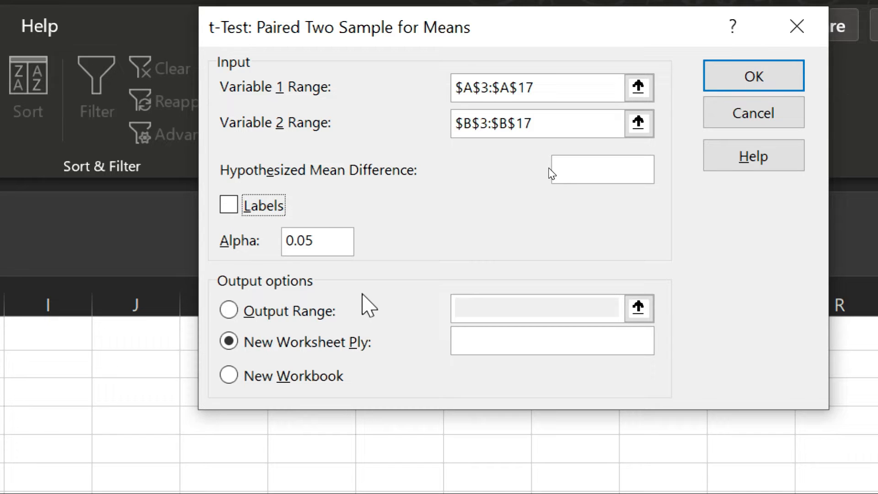
# Send the paired t-test output to cell F2 on this sheet and run it.
pyautogui.click(229, 310)
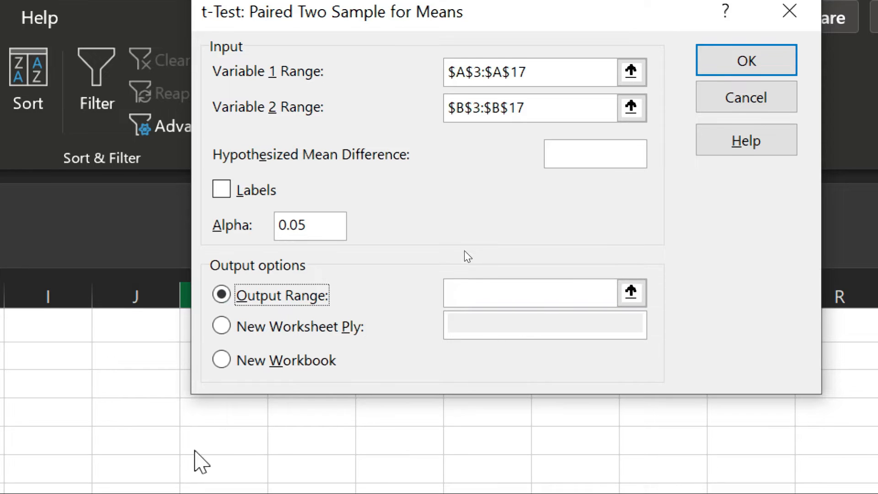
pyautogui.click(221, 326)
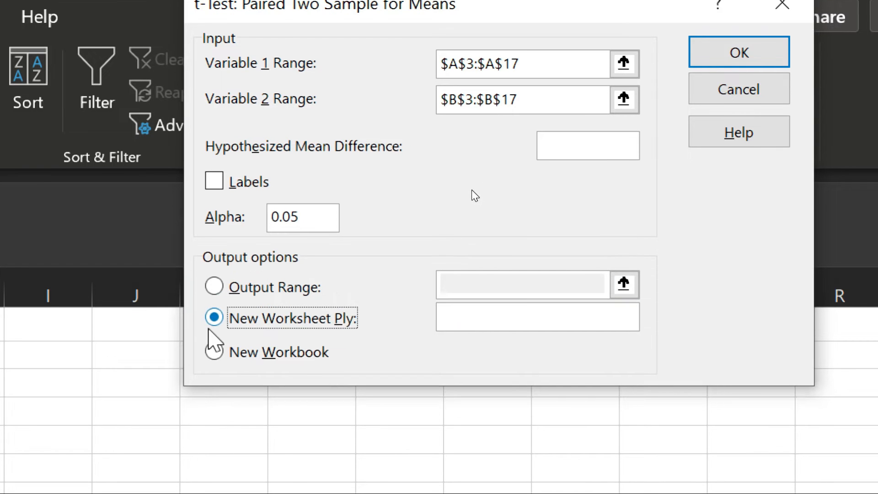
pyautogui.click(474, 316)
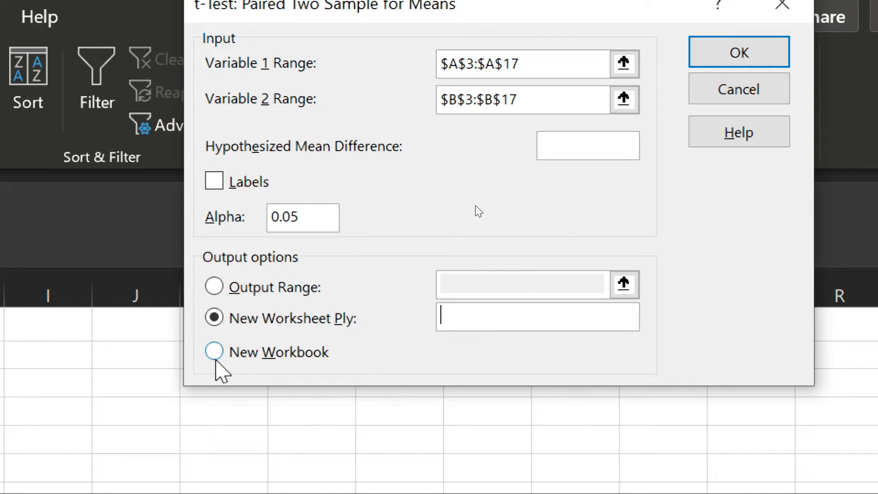
pyautogui.press('Return')
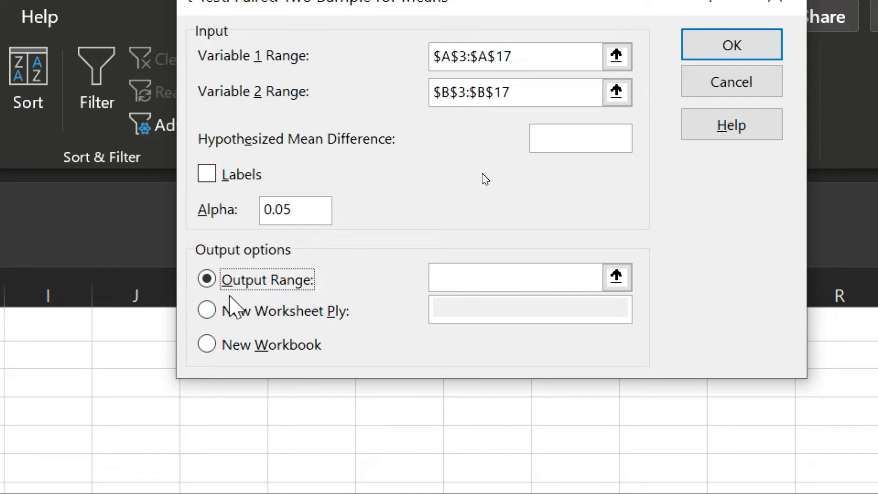
pyautogui.click(464, 276)
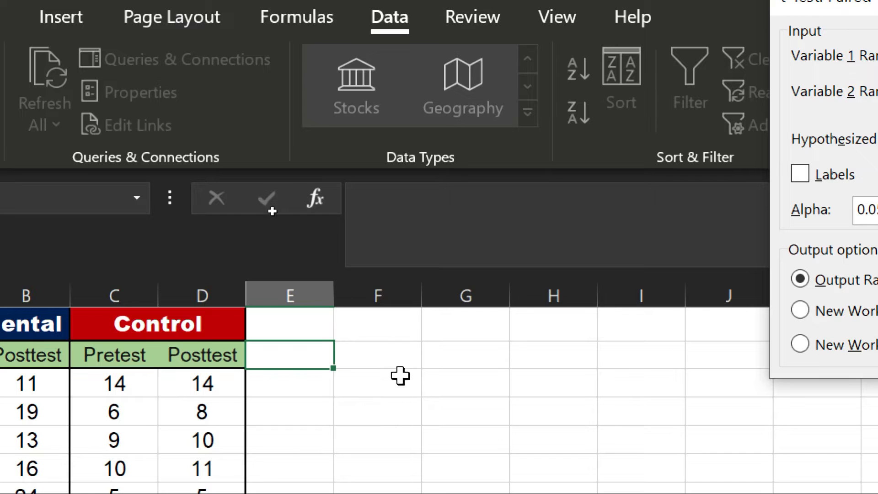
pyautogui.click(388, 355)
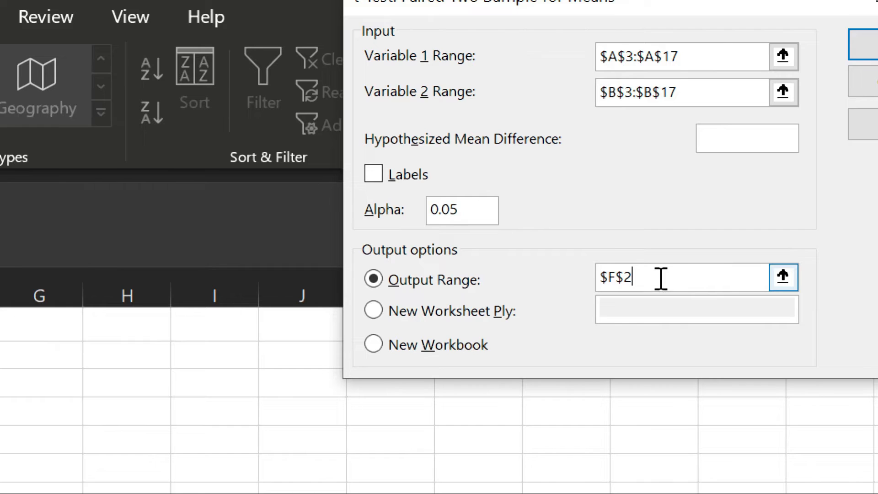
pyautogui.click(623, 276)
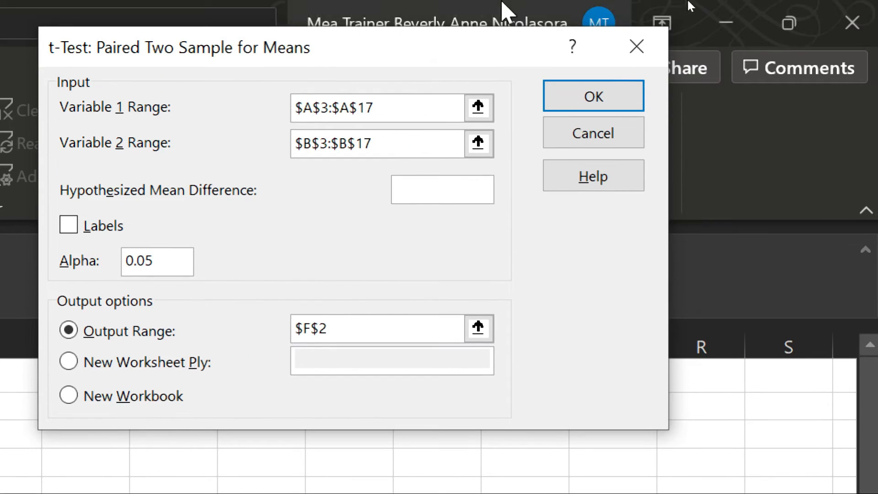
pyautogui.click(587, 42)
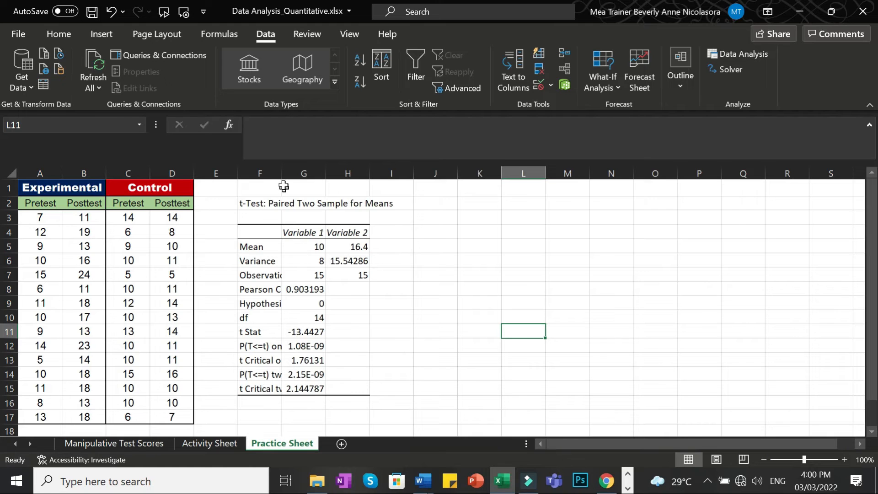
# Autofit column F and give columns G and H Number format with two decimals.
pyautogui.doubleClick(282, 173)
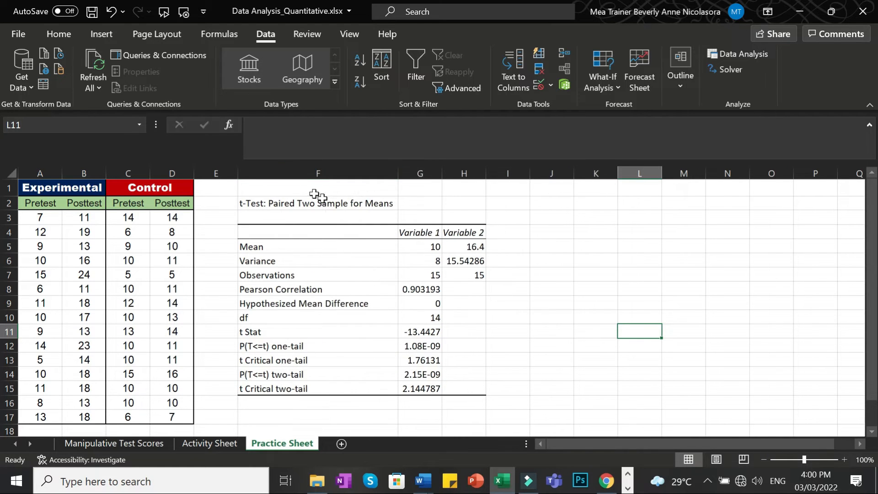
pyautogui.click(420, 172)
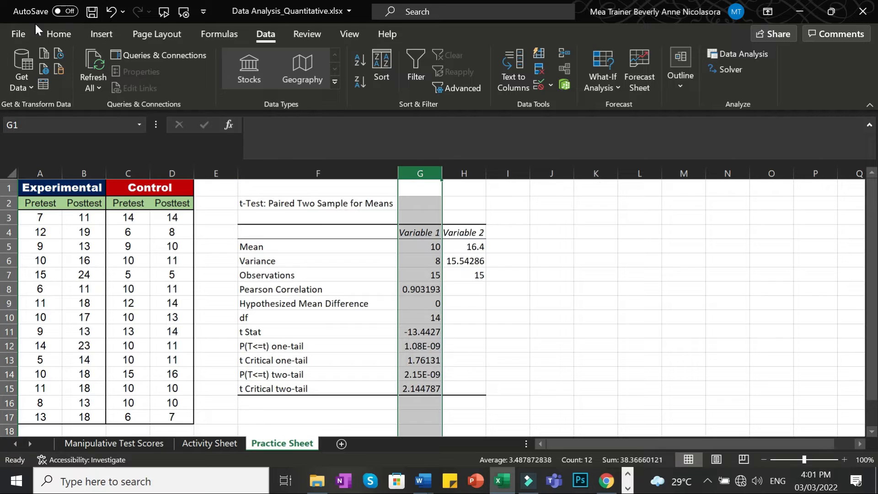
pyautogui.click(53, 33)
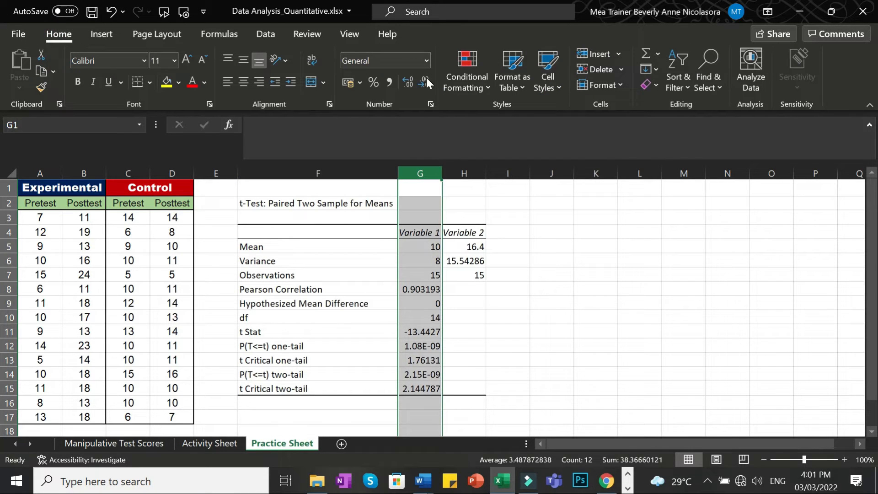
pyautogui.click(425, 61)
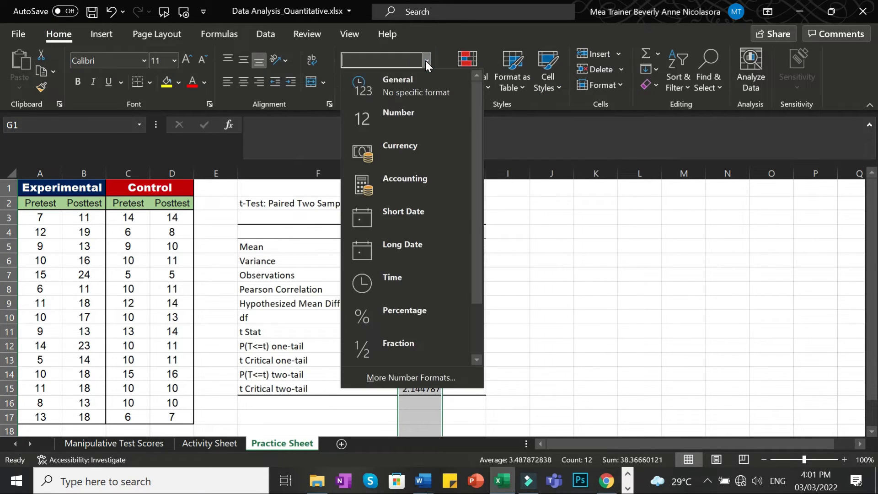
pyautogui.click(407, 122)
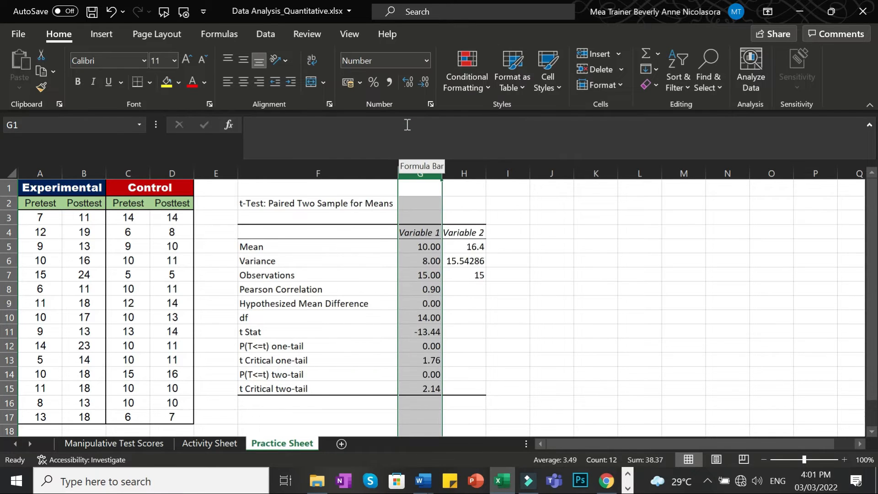
pyautogui.click(464, 173)
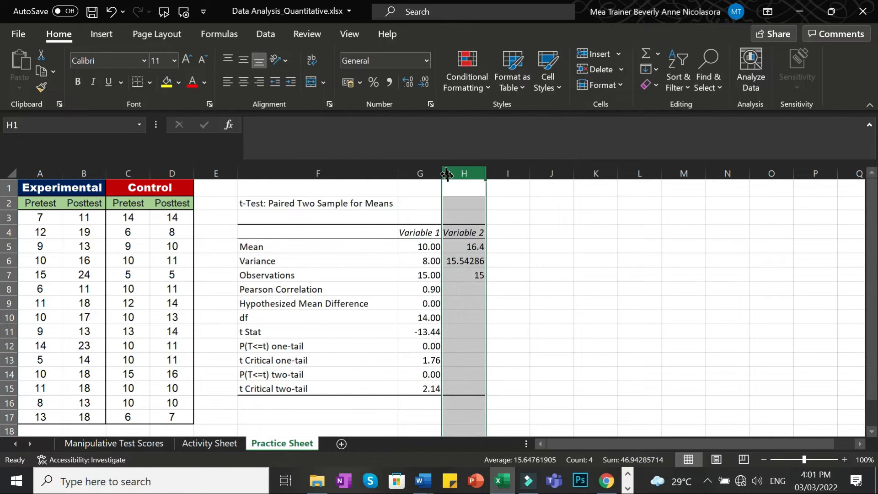
pyautogui.click(426, 61)
pyautogui.click(415, 114)
pyautogui.click(464, 303)
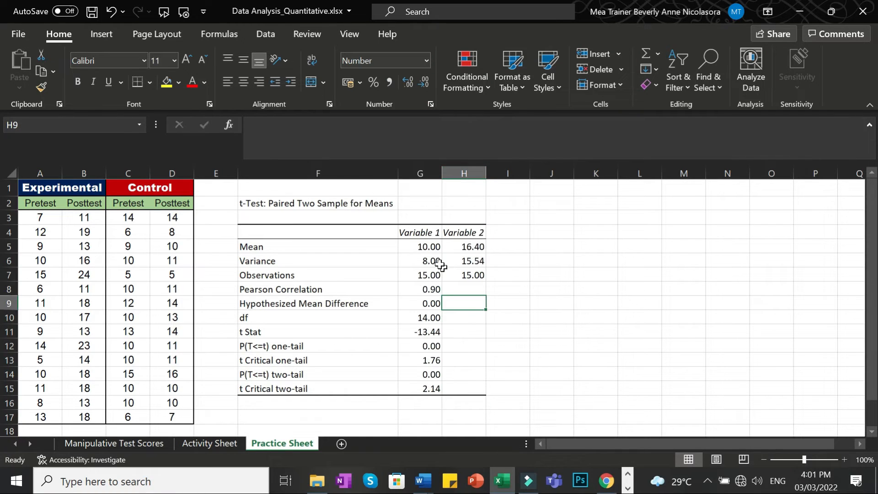
# Check the Variable headings and the mean, variance and observations values in column H.
pyautogui.click(430, 234)
pyautogui.click(473, 234)
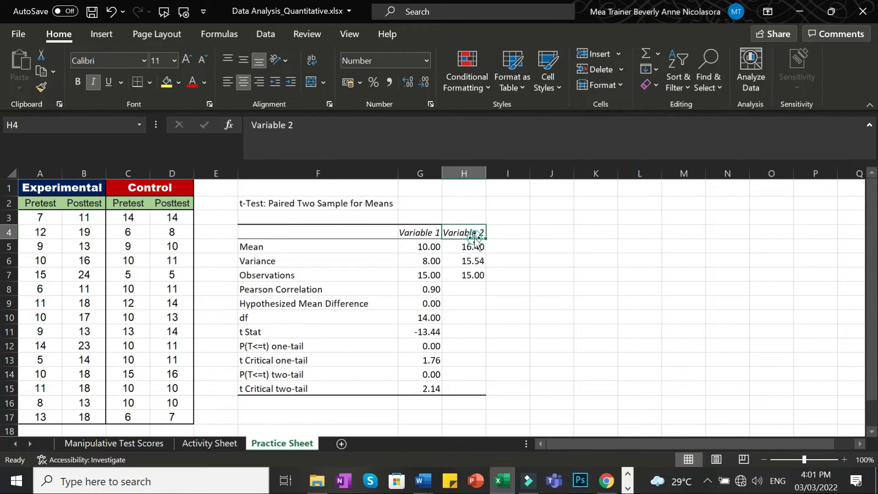
pyautogui.click(476, 247)
pyautogui.click(478, 261)
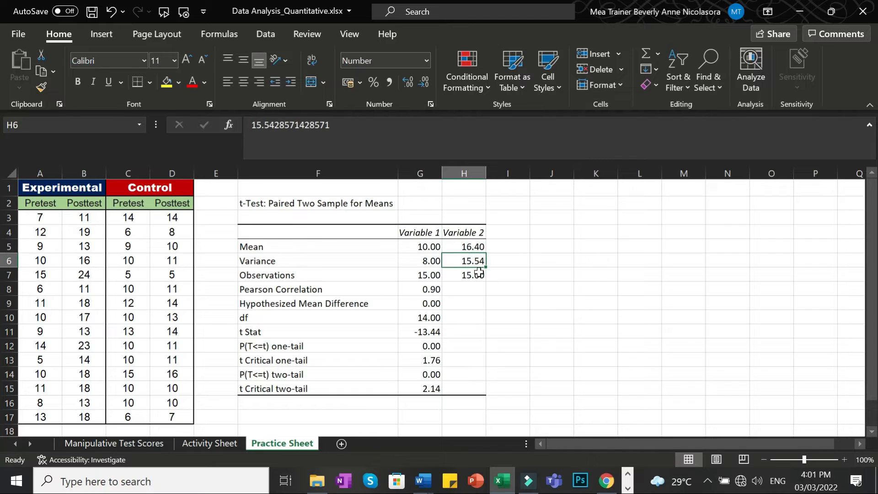
pyautogui.click(476, 275)
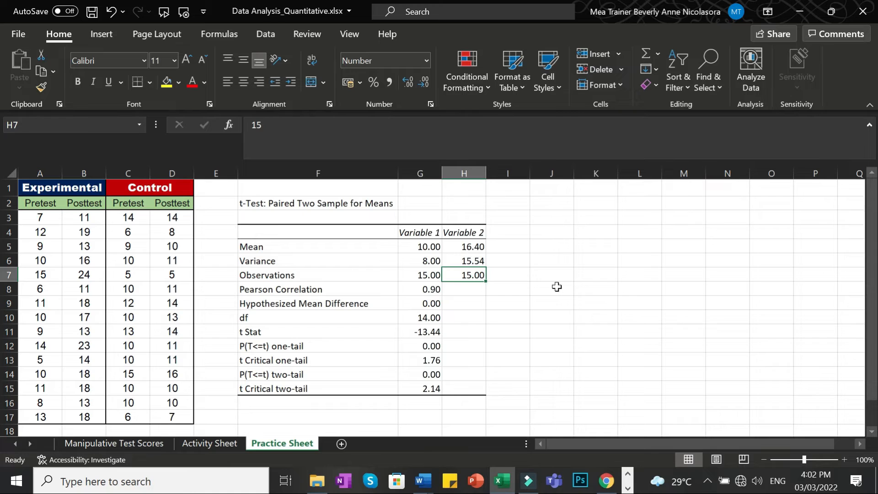
pyautogui.click(429, 248)
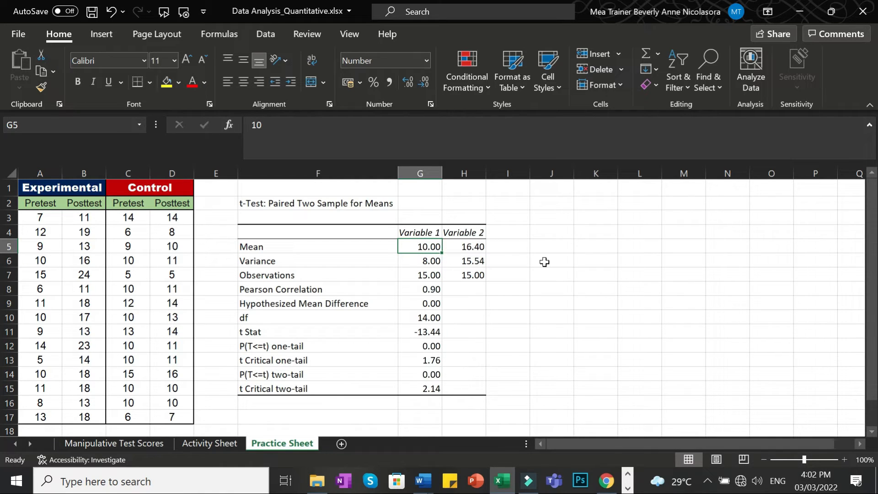
pyautogui.click(472, 247)
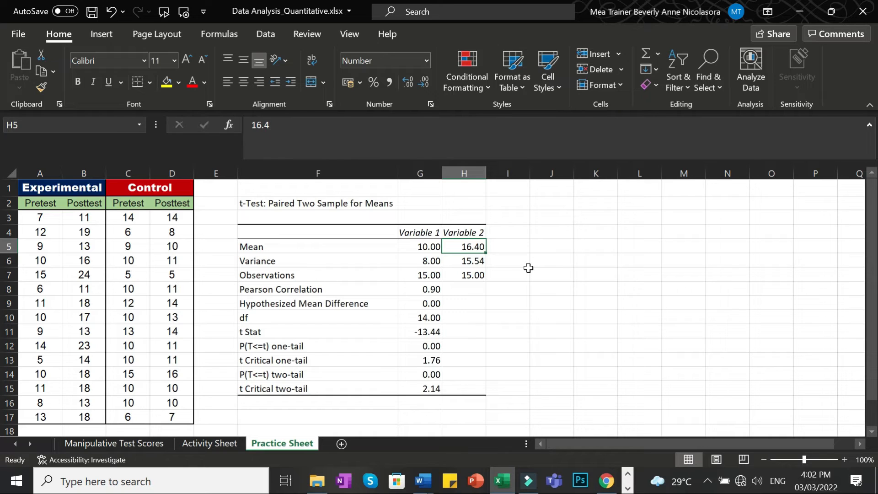
pyautogui.click(554, 289)
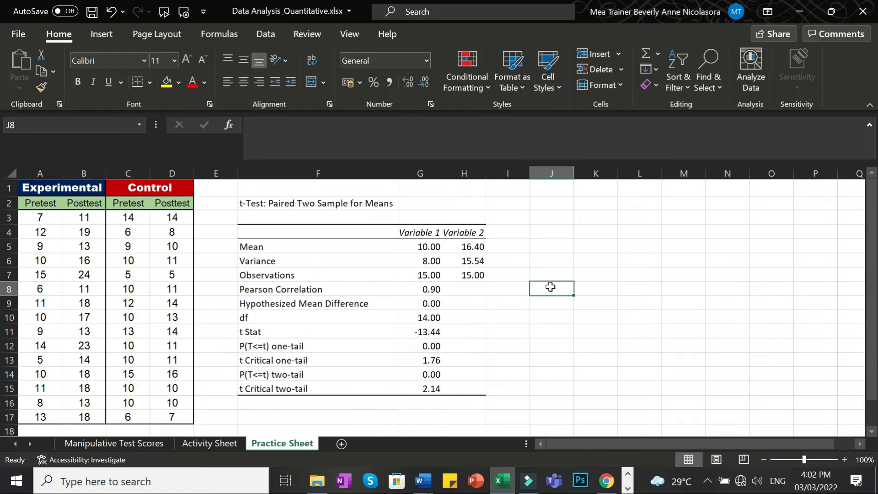
pyautogui.click(429, 374)
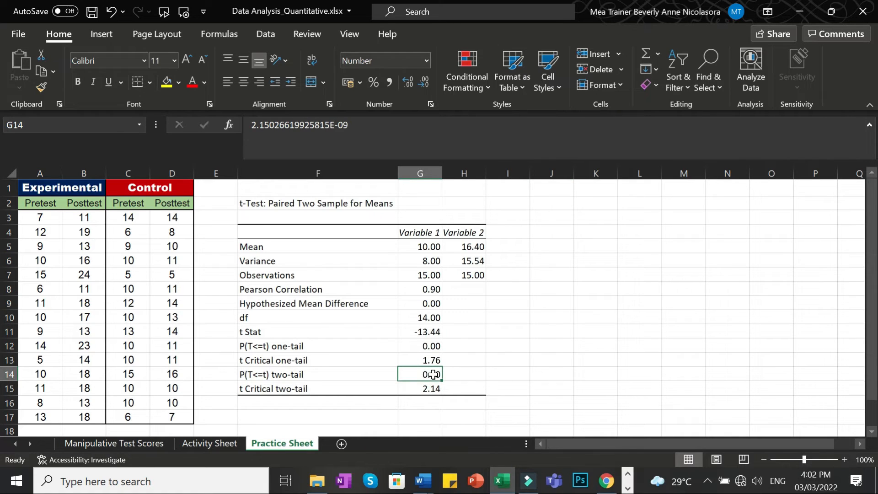
pyautogui.click(519, 375)
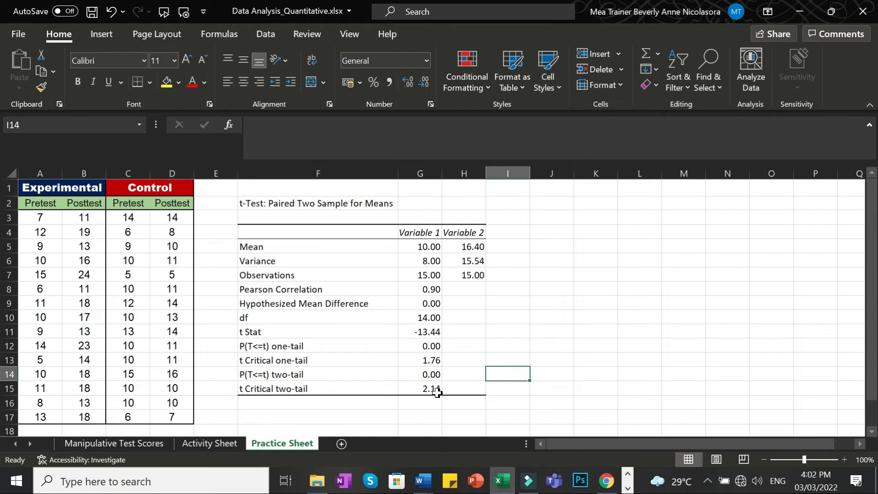
pyautogui.click(427, 376)
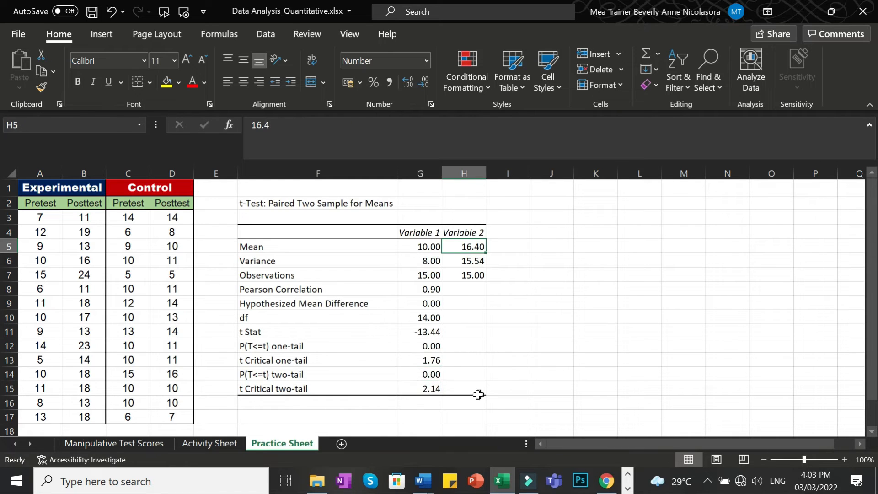
pyautogui.click(434, 375)
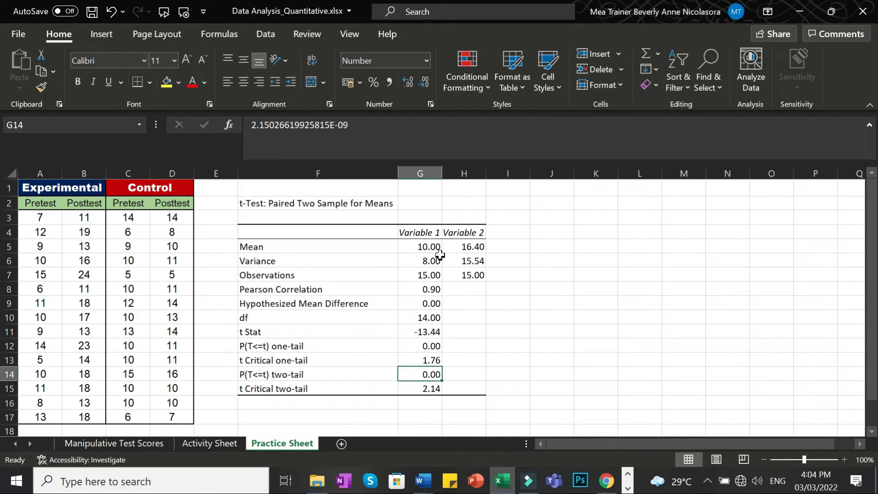
pyautogui.click(509, 247)
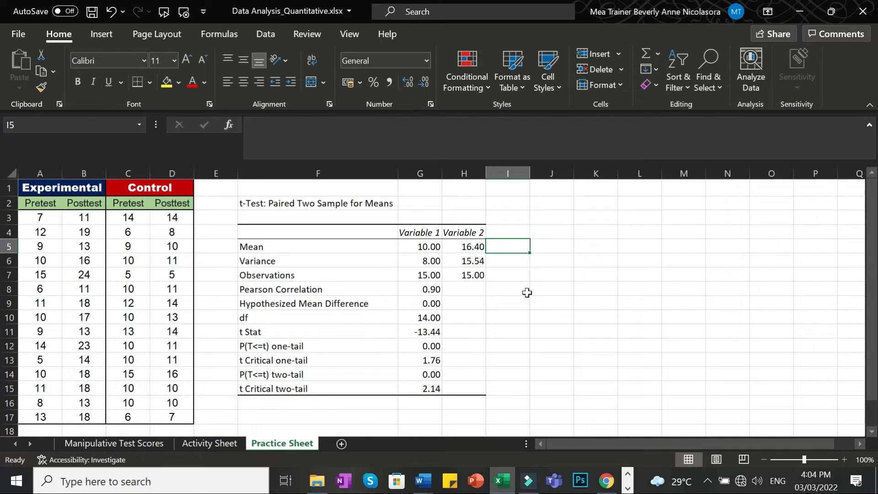
pyautogui.click(476, 249)
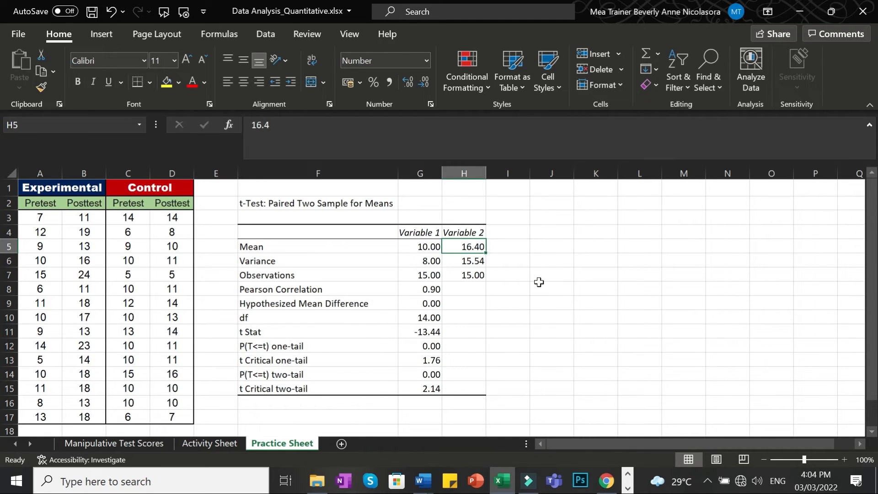
pyautogui.click(531, 343)
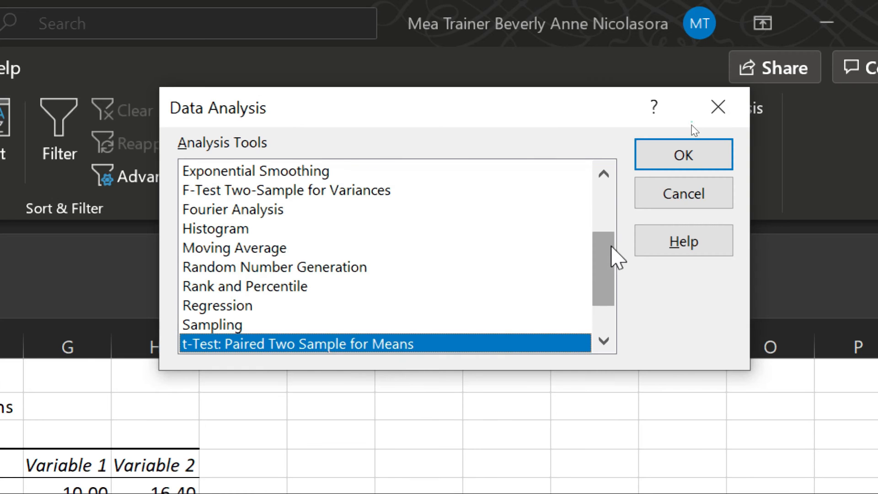
# Scroll the Data Analysis tools list to bring the t-Test options into view.
pyautogui.moveTo(614, 254); pyautogui.dragTo(606, 294)
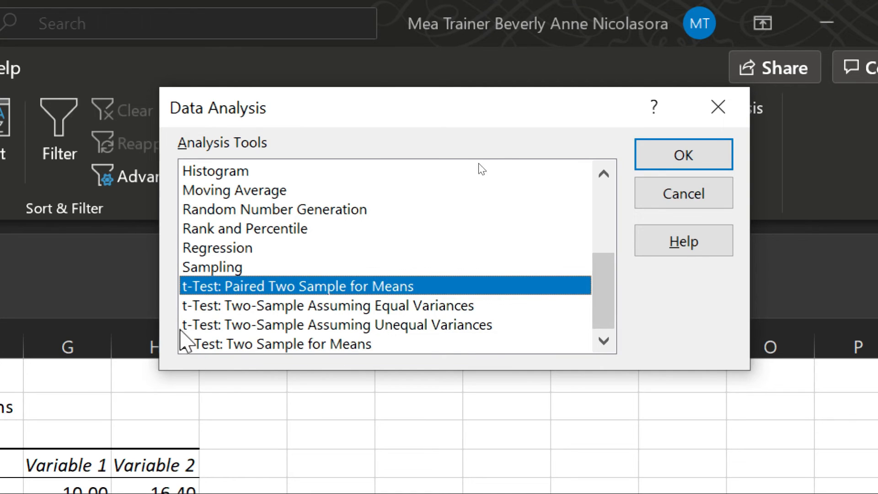
# Pick t-Test: Two-Sample Assuming Unequal Variances and set Variable 1 to B3:B17.
pyautogui.click(237, 325)
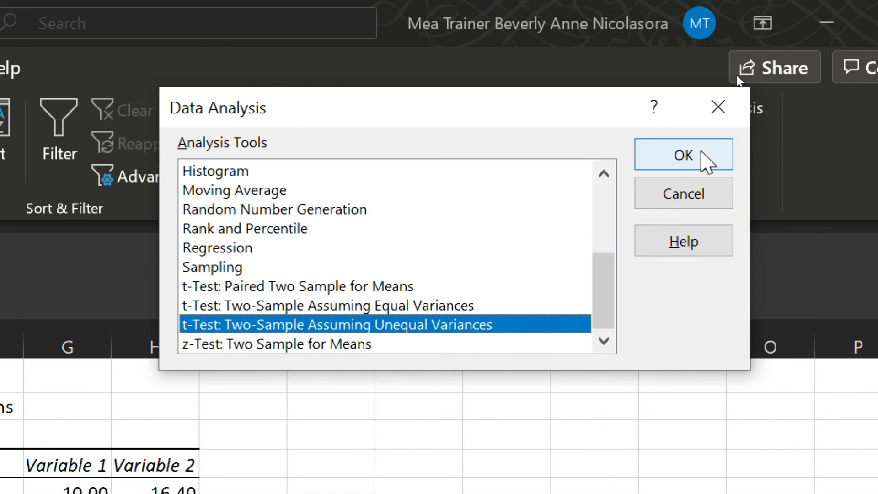
pyautogui.click(701, 154)
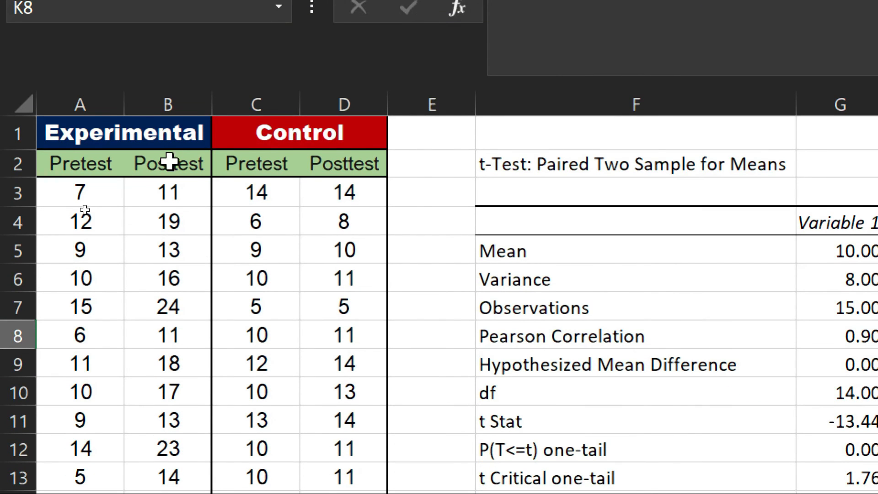
pyautogui.moveTo(192, 183); pyautogui.dragTo(180, 471)
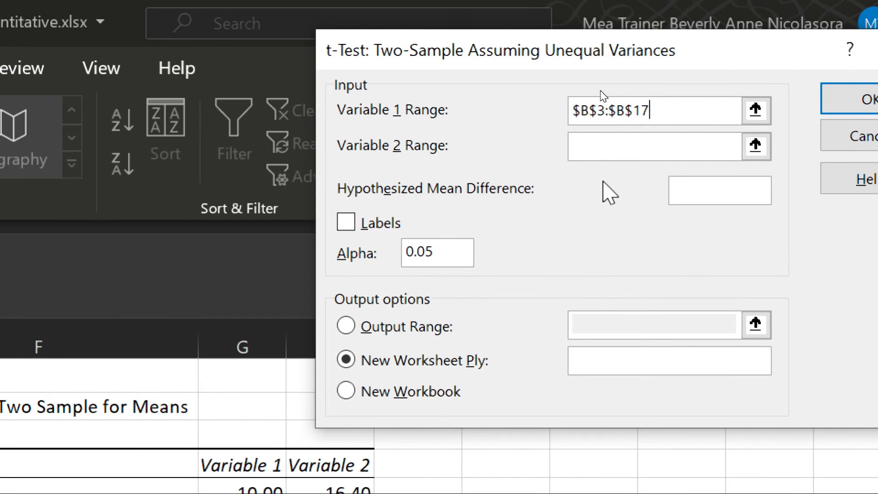
# Set Variable 2 to the Control Posttest scores D3:D17.
pyautogui.click(608, 146)
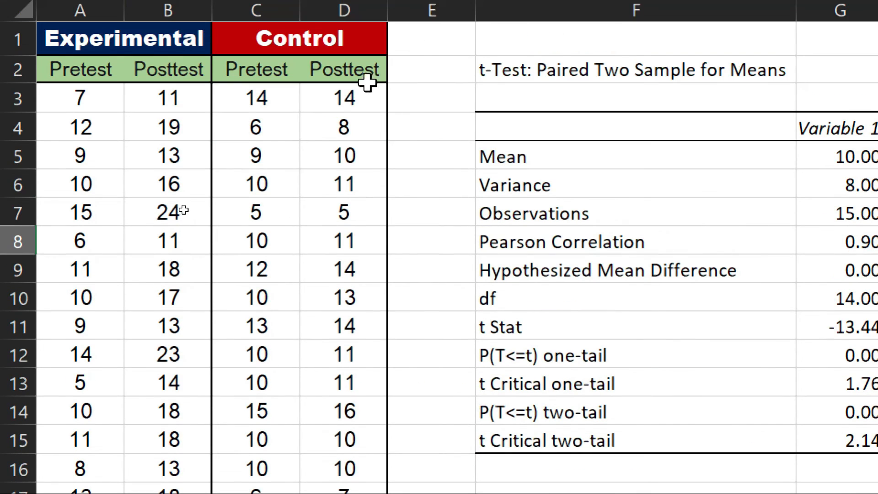
pyautogui.click(365, 41)
pyautogui.moveTo(367, 84); pyautogui.dragTo(363, 465)
pyautogui.click(376, 92)
pyautogui.moveTo(362, 299); pyautogui.dragTo(361, 331)
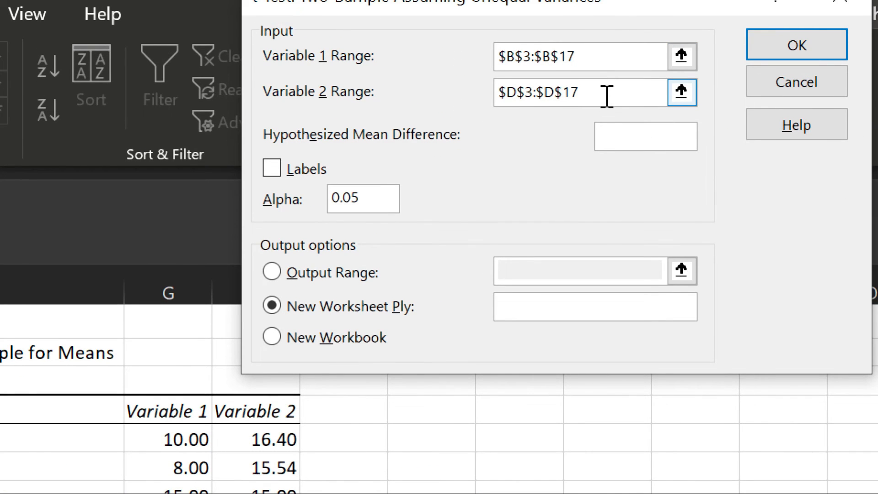
# Keep alpha at 0.05, send output to cell J3, and run the test.
pyautogui.click(664, 135)
pyautogui.click(372, 197)
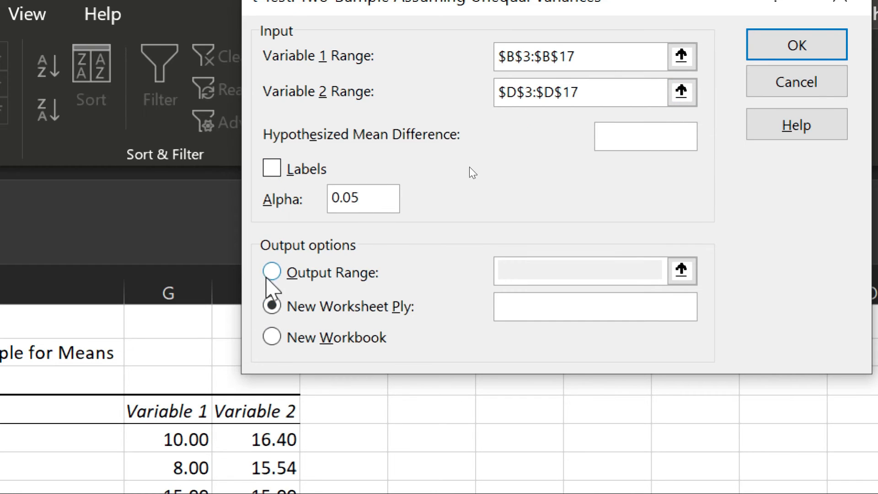
pyautogui.click(272, 272)
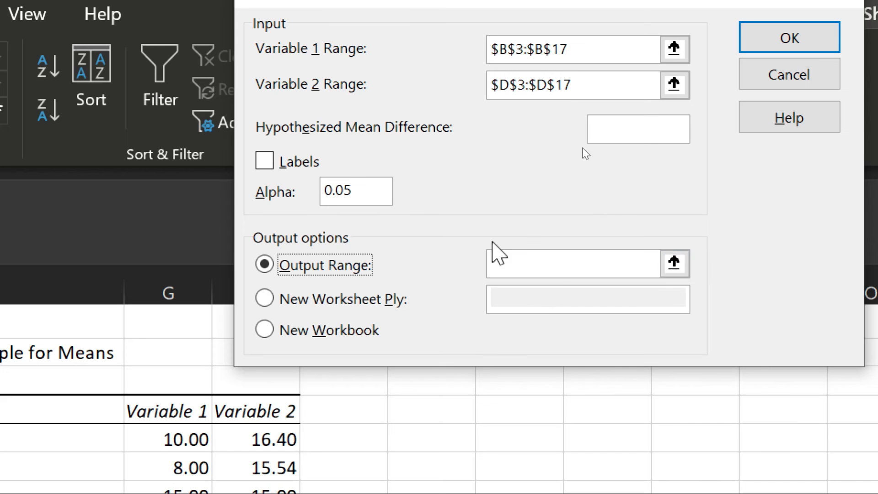
pyautogui.click(522, 261)
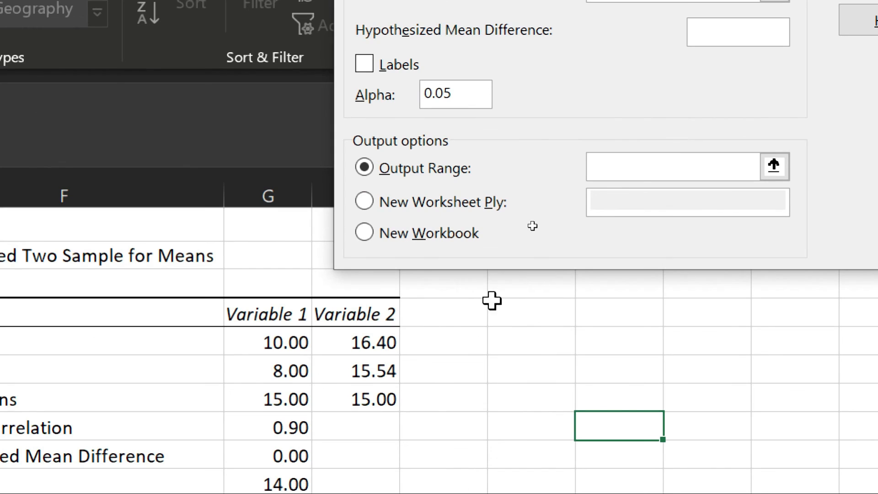
pyautogui.click(535, 287)
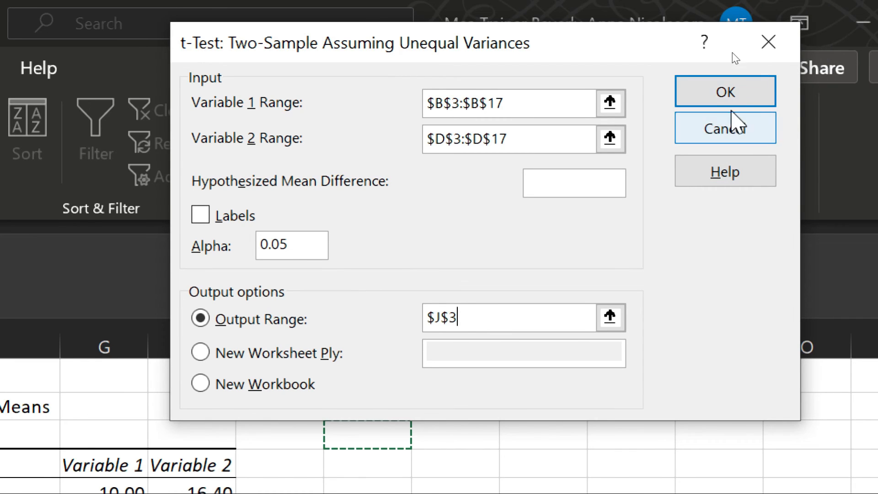
pyautogui.click(726, 92)
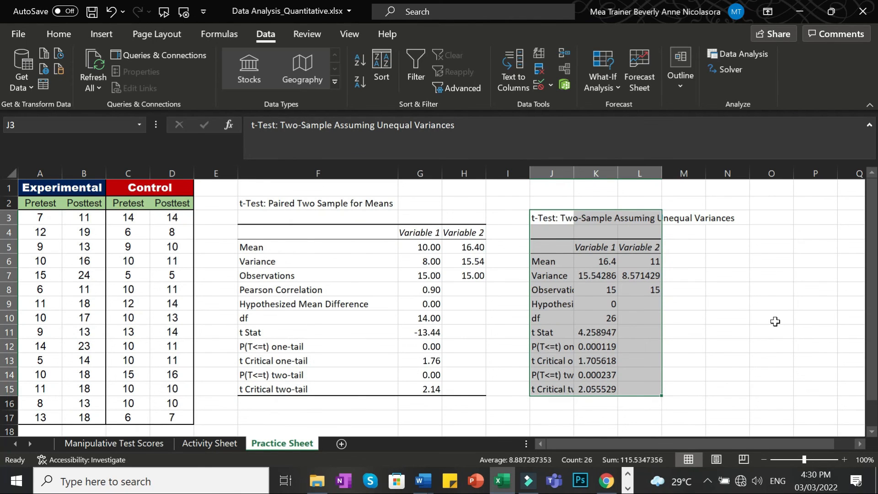
# Autofit column J to fit the t-test labels and select column K.
pyautogui.doubleClick(577, 174)
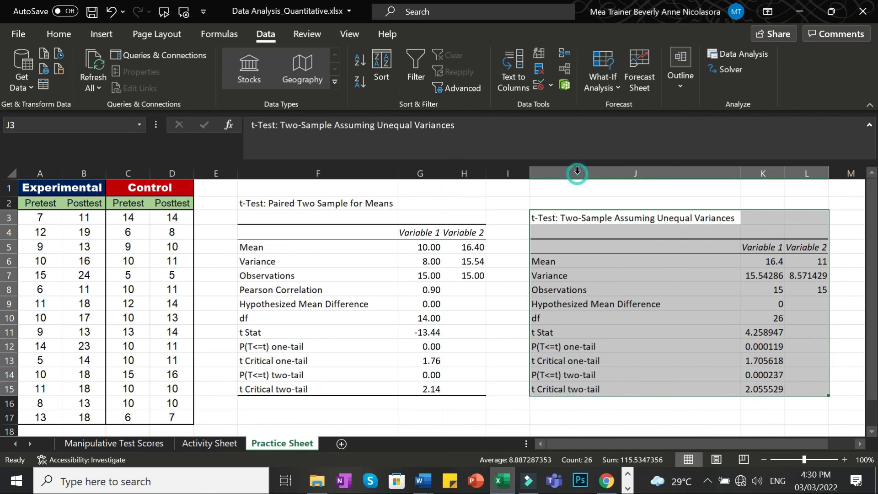
pyautogui.click(766, 165)
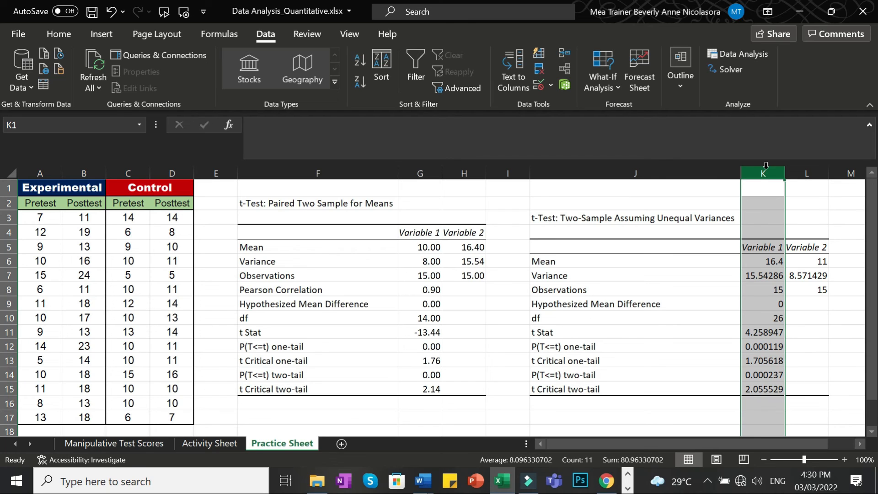
pyautogui.click(65, 36)
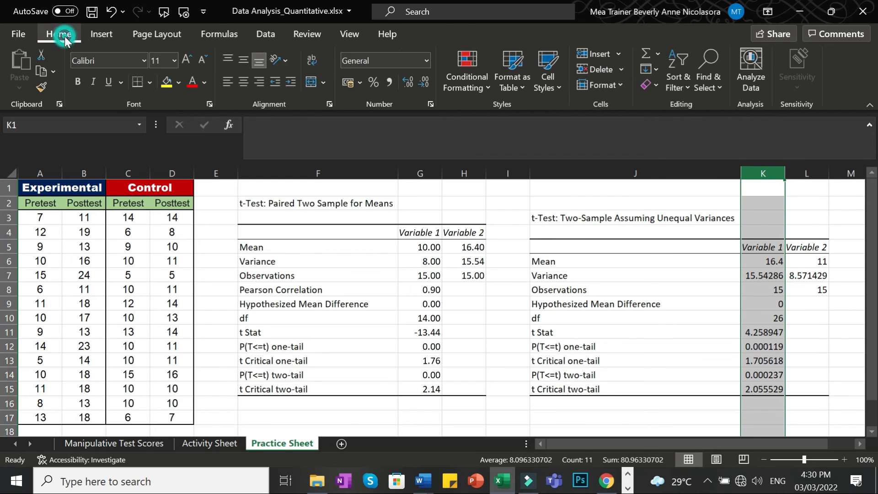
# Apply two-decimal Number format to columns K and L, then check the two-tail P in K14.
pyautogui.click(427, 58)
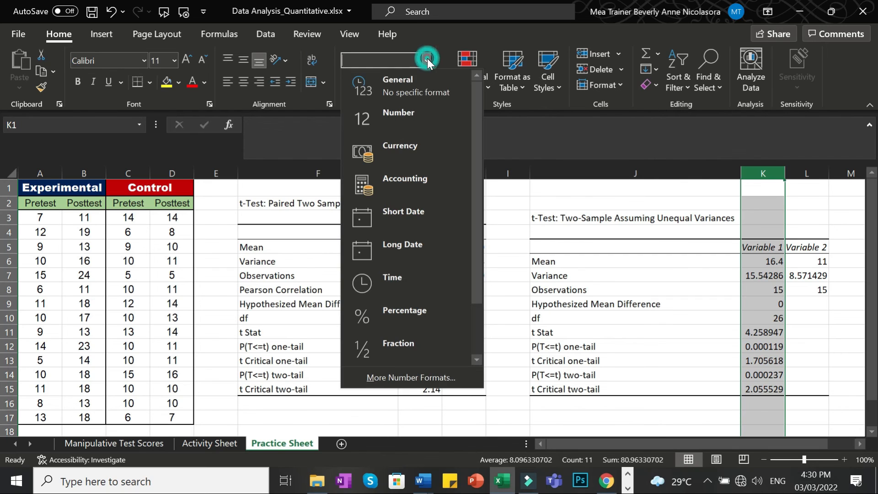
pyautogui.click(405, 114)
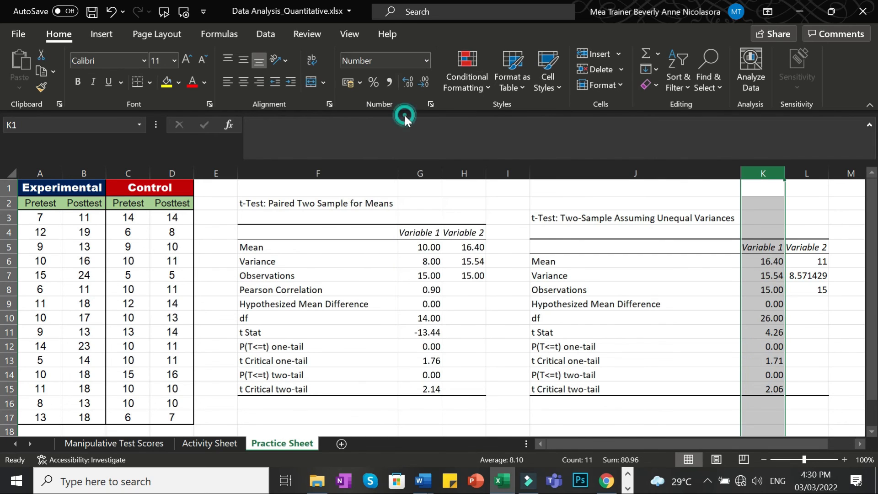
pyautogui.click(808, 173)
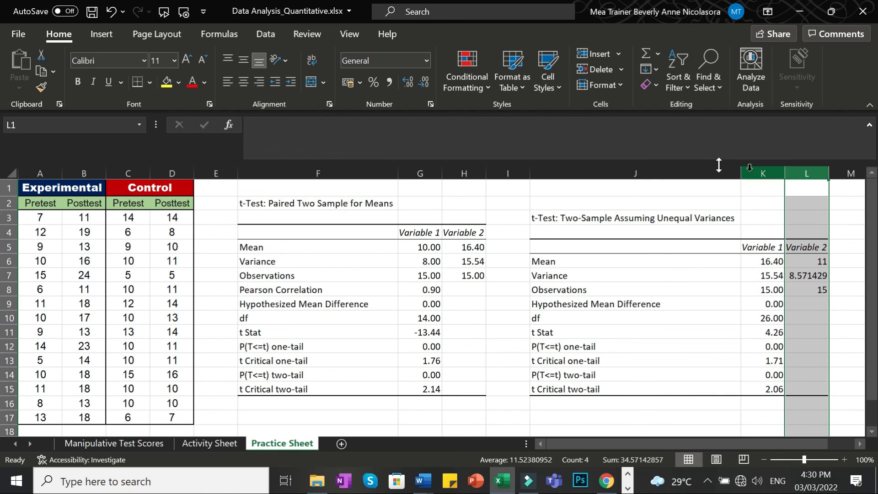
pyautogui.click(425, 59)
pyautogui.click(408, 112)
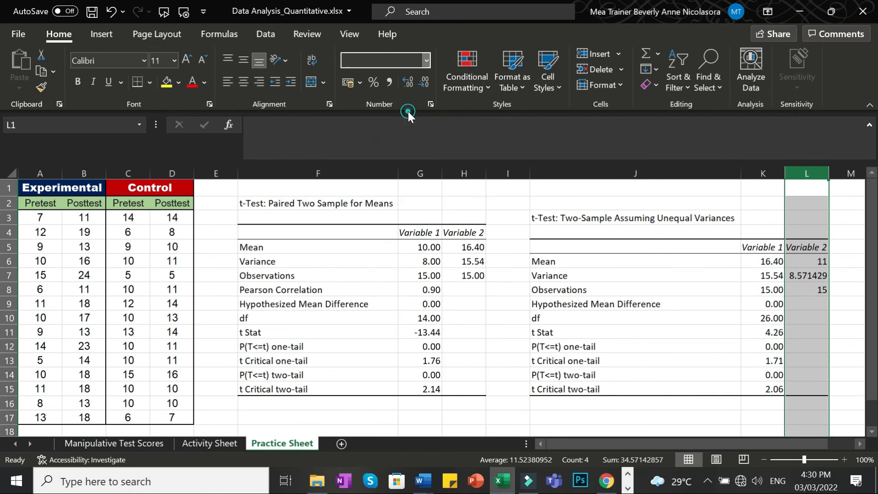
pyautogui.click(845, 289)
pyautogui.click(734, 378)
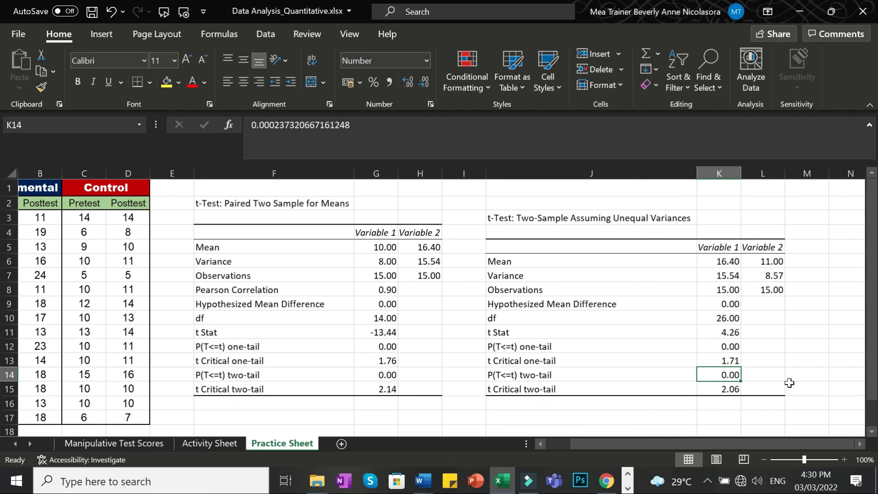
pyautogui.click(728, 263)
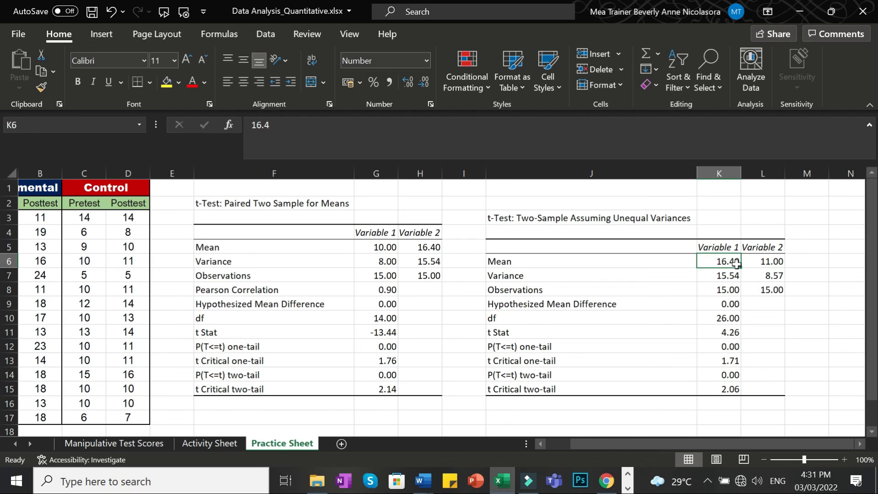
pyautogui.click(763, 261)
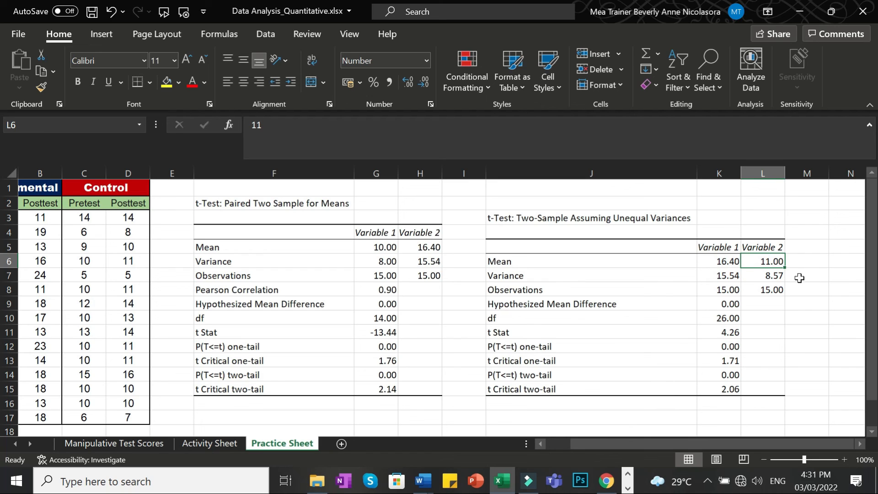
pyautogui.press('Down')
pyautogui.press('Down')
pyautogui.press('Down')
pyautogui.press('Down')
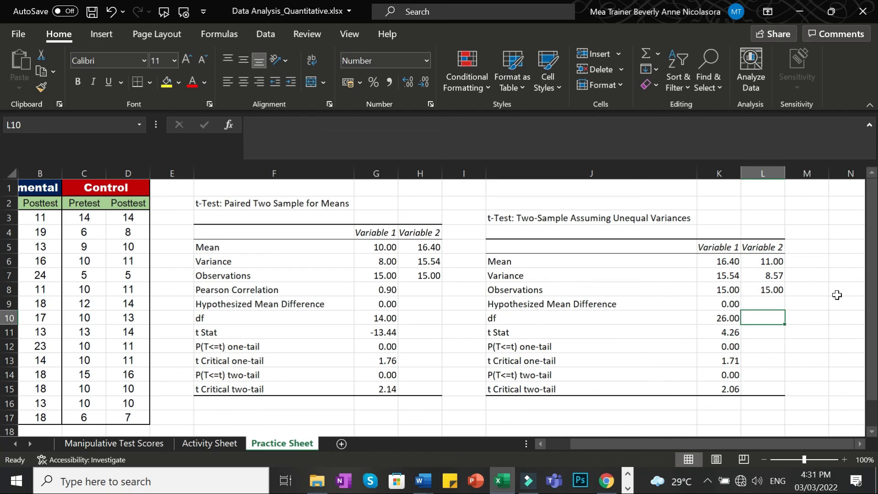
pyautogui.click(719, 234)
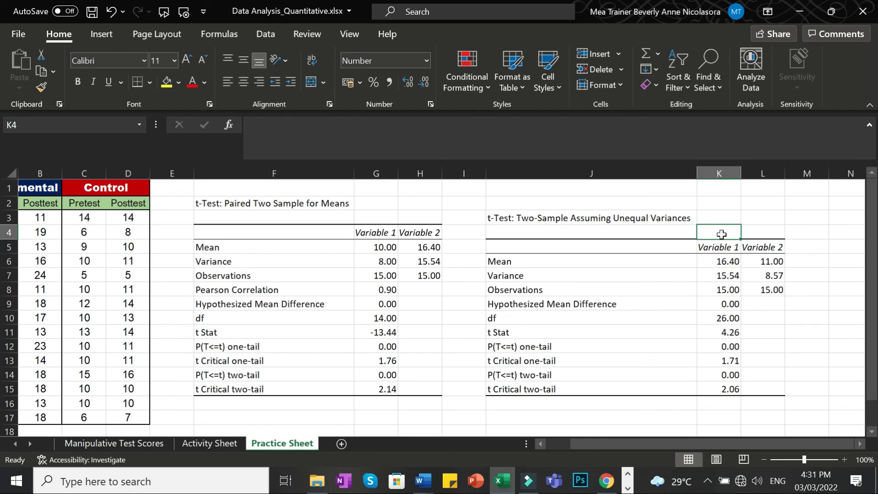
pyautogui.click(762, 233)
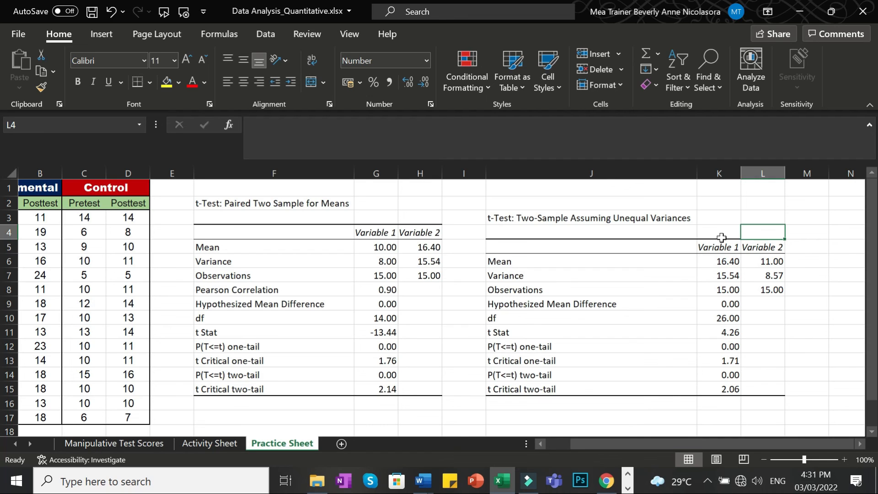
pyautogui.click(718, 234)
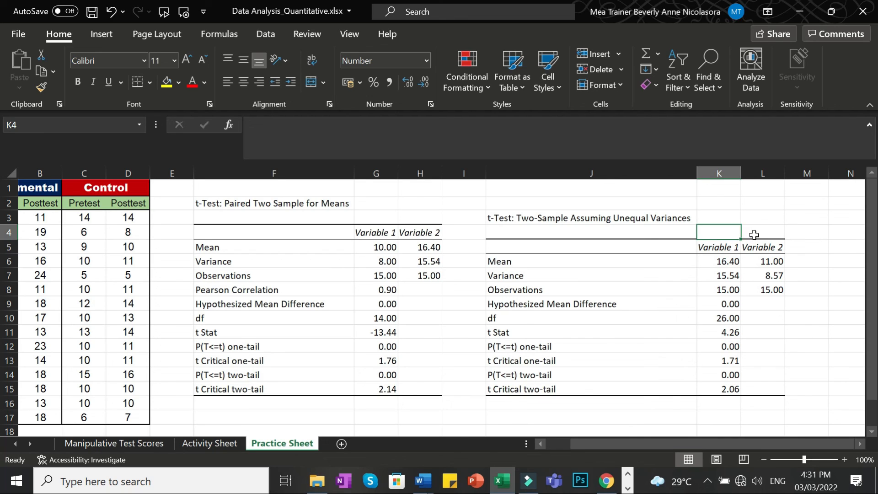